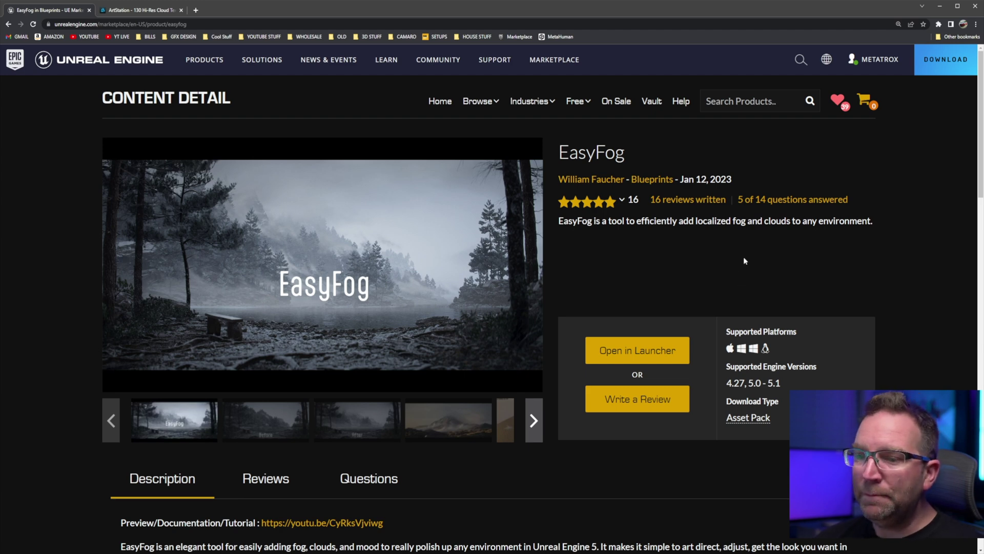
{"action": "scroll", "coordinate": [745, 261], "scroll_direction": "down", "scroll_amount": 2}
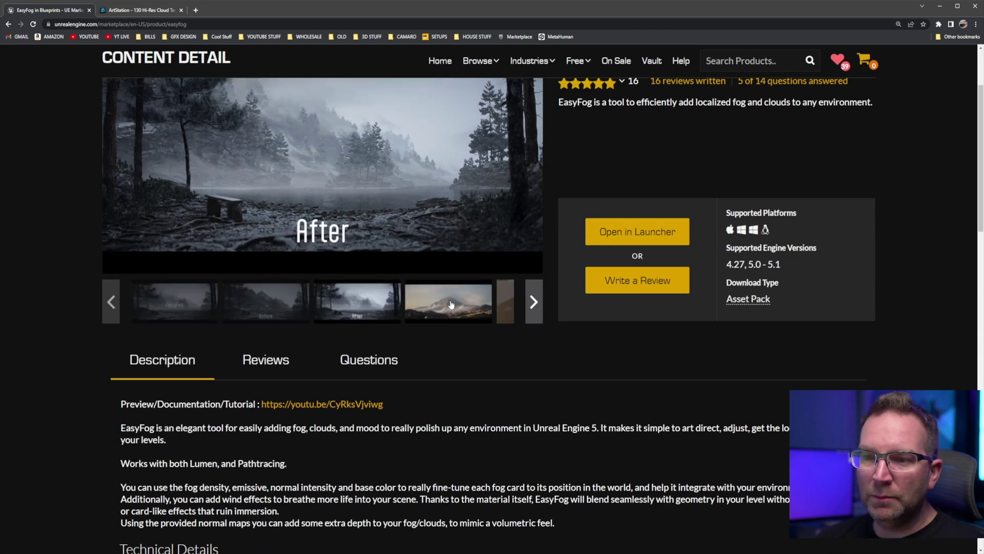
{"action": "scroll", "coordinate": [451, 305], "scroll_direction": "up", "scroll_amount": 1}
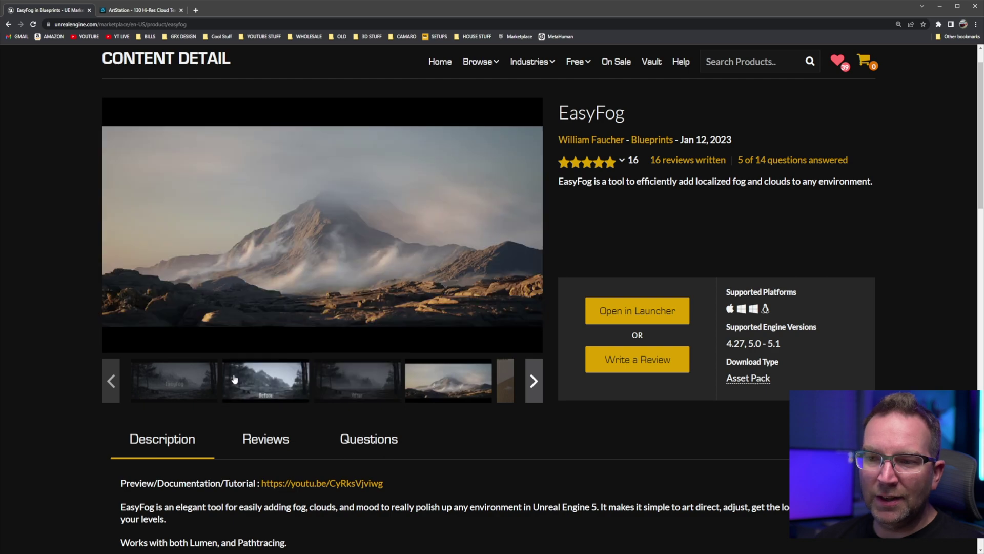
{"action": "left_click", "coordinate": [509, 388]}
{"action": "scroll", "coordinate": [424, 302], "scroll_direction": "down", "scroll_amount": 3}
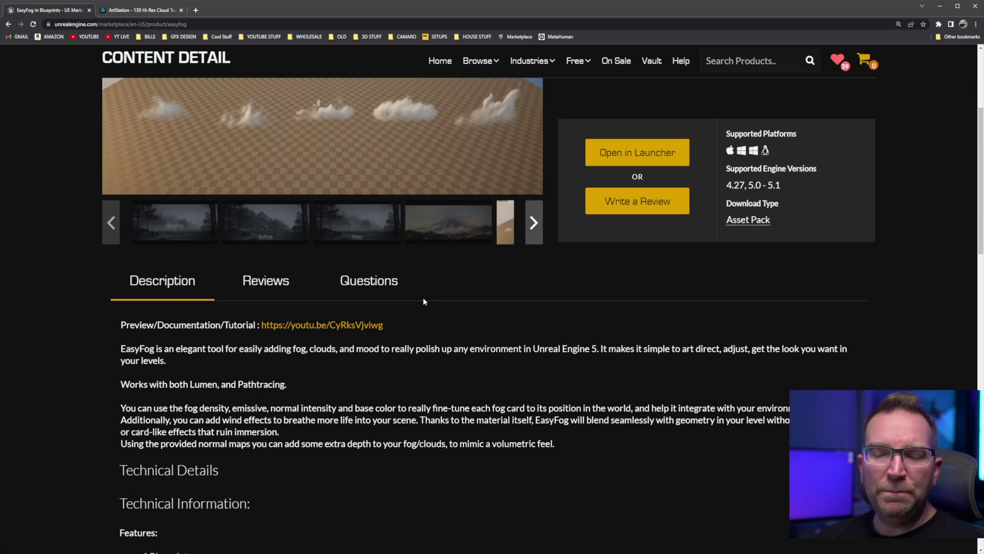
{"action": "scroll", "coordinate": [424, 301], "scroll_direction": "down", "scroll_amount": 2}
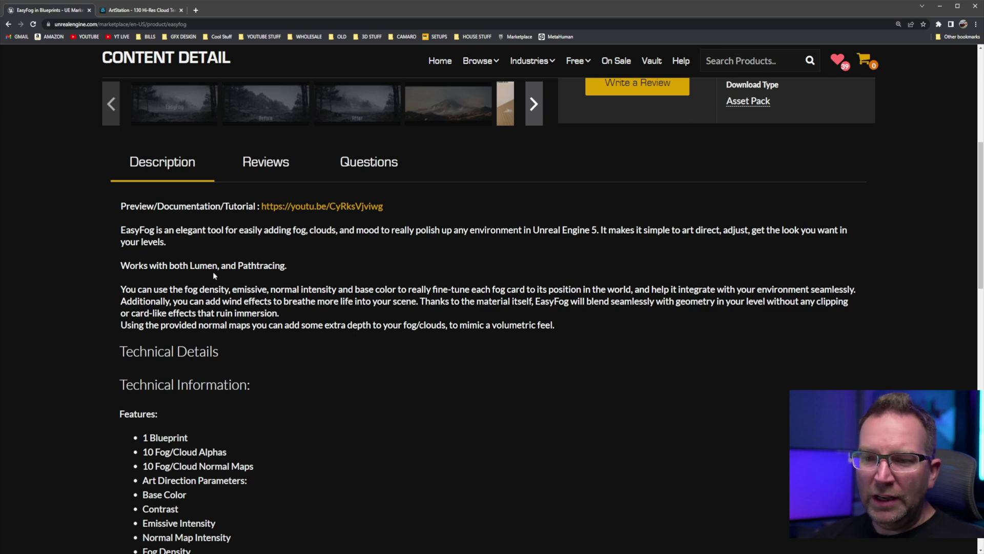
{"action": "scroll", "coordinate": [361, 334], "scroll_direction": "down", "scroll_amount": 2}
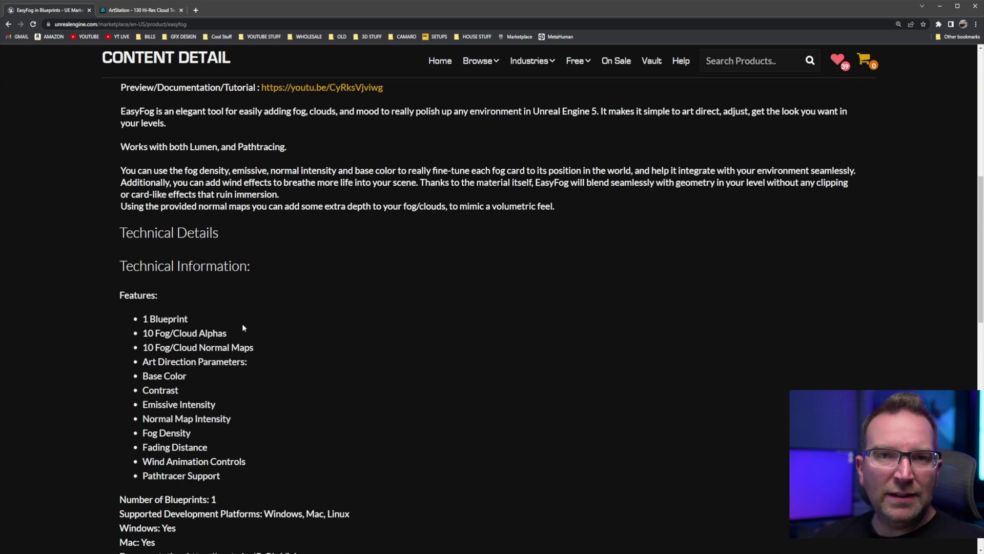
{"action": "scroll", "coordinate": [227, 342], "scroll_direction": "down", "scroll_amount": 2}
{"action": "scroll", "coordinate": [249, 336], "scroll_direction": "up", "scroll_amount": 6}
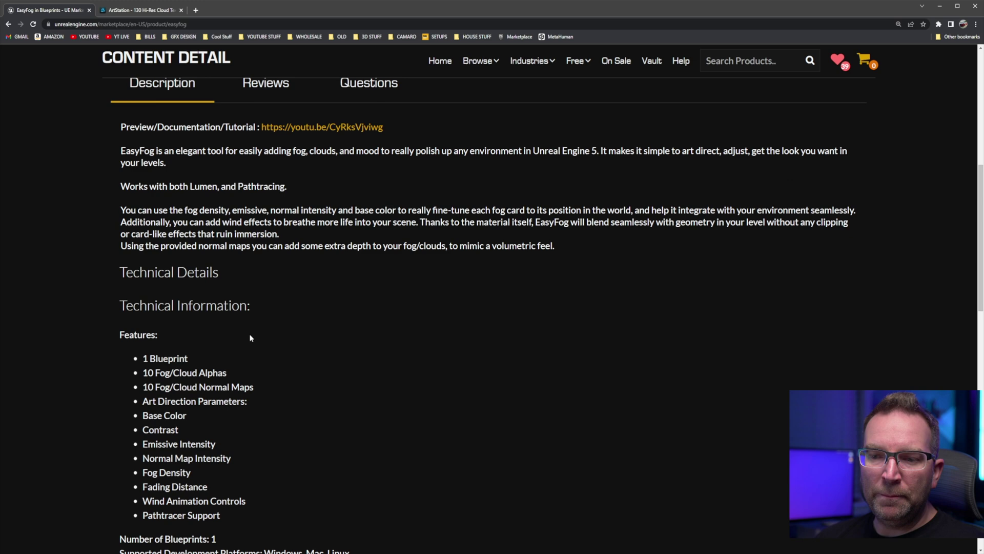
{"action": "scroll", "coordinate": [250, 337], "scroll_direction": "up", "scroll_amount": 4}
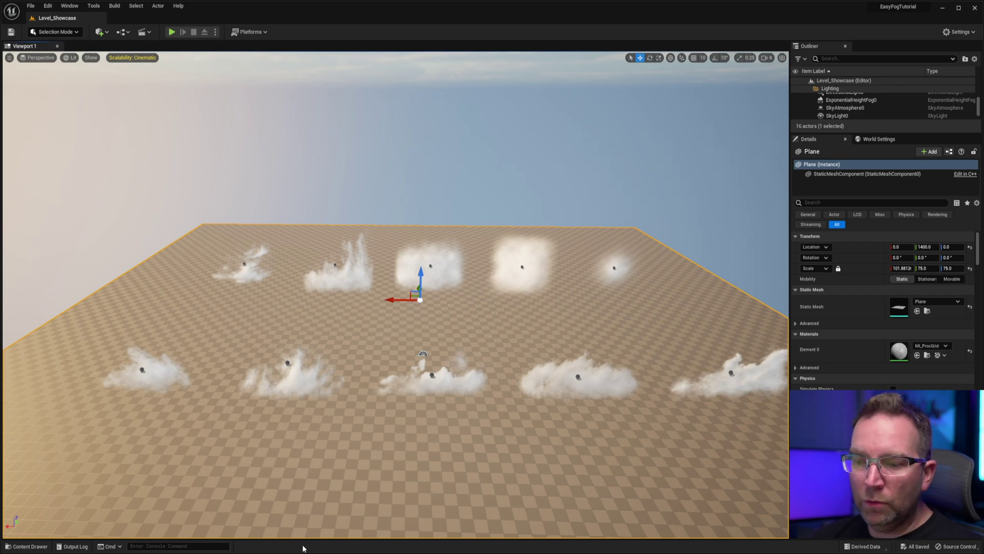
Step: Bring up the EasyFog content folders, look over the showcase cloud rows, and select the EasyFog6 cloud card
{"action": "key", "text": "ctrl+space"}
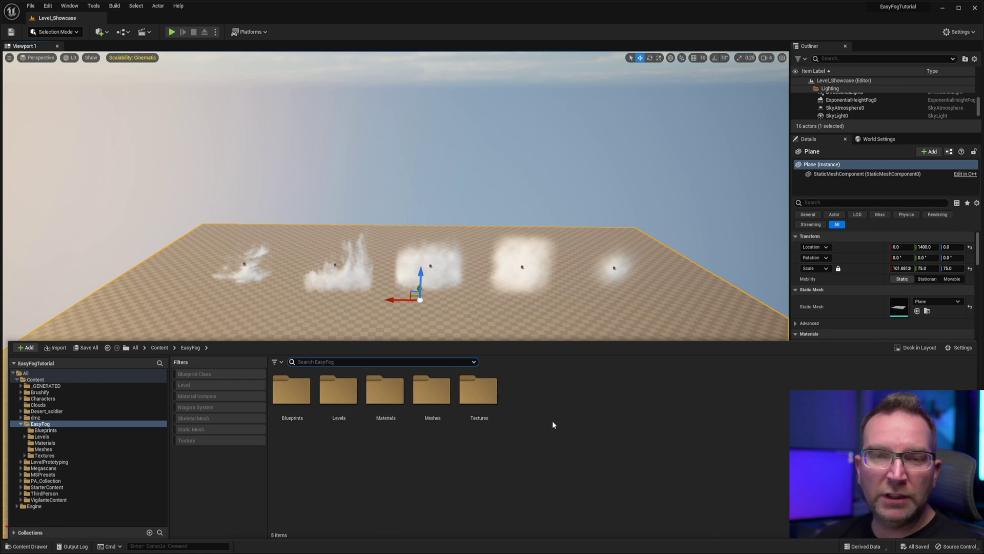
{"action": "right_click_drag", "start_coordinate": [515, 317], "coordinate": [503, 238]}
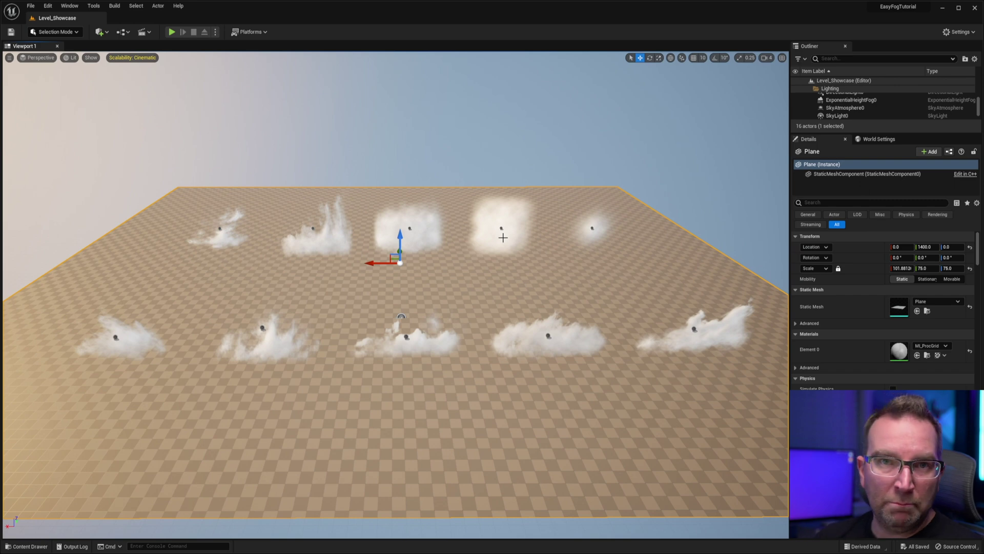
{"action": "right_click_drag", "start_coordinate": [502, 238], "coordinate": [480, 265]}
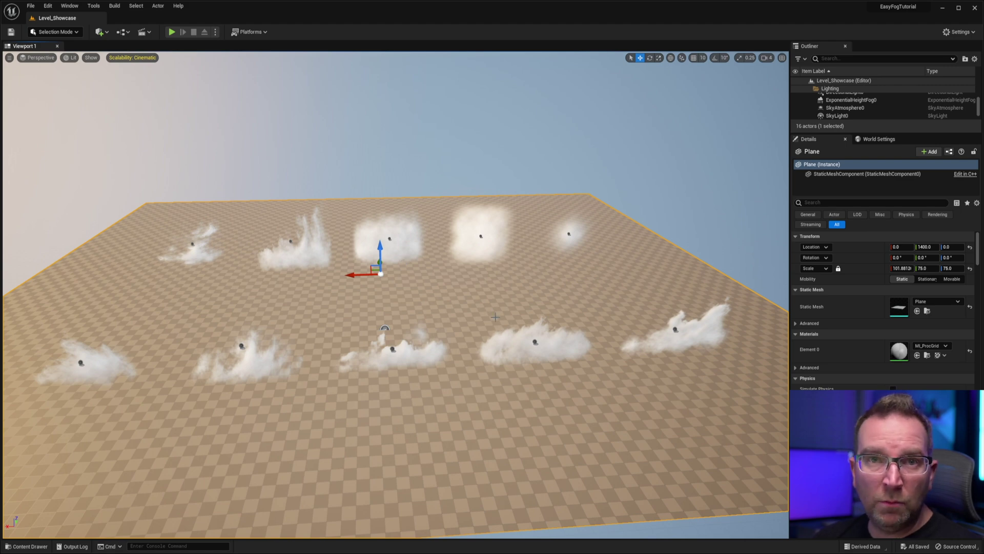
{"action": "left_click", "coordinate": [389, 242]}
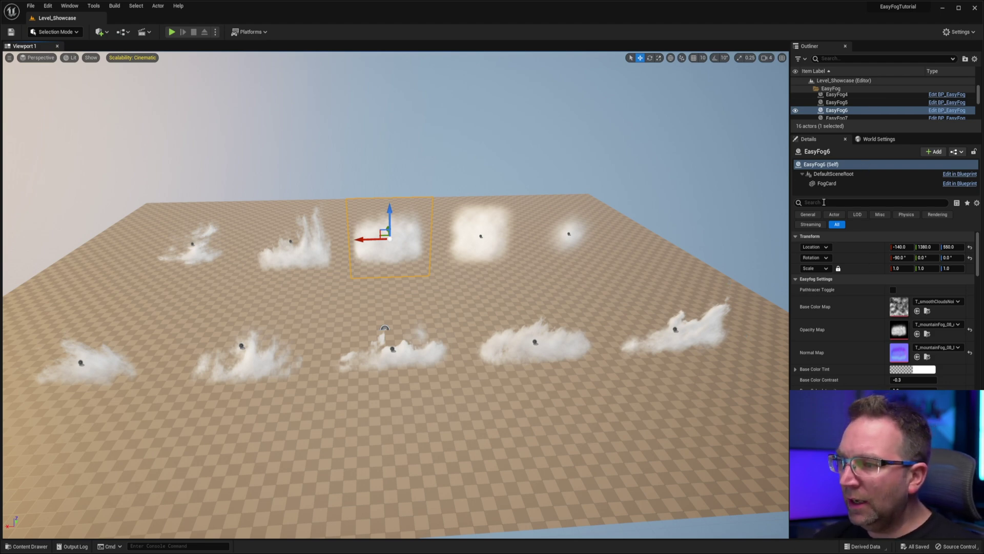
{"action": "scroll", "coordinate": [874, 289], "scroll_direction": "down", "scroll_amount": 3}
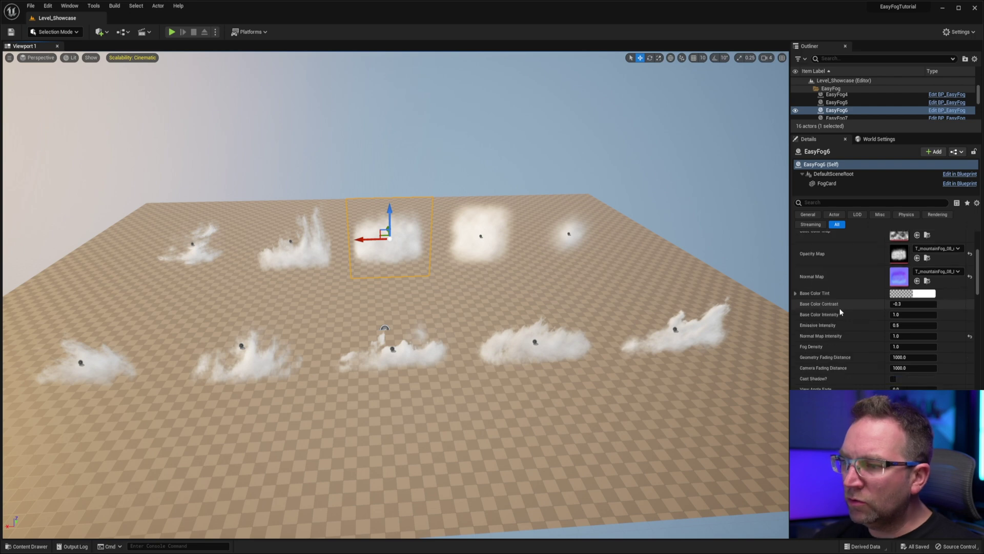
{"action": "scroll", "coordinate": [852, 327], "scroll_direction": "down", "scroll_amount": 1}
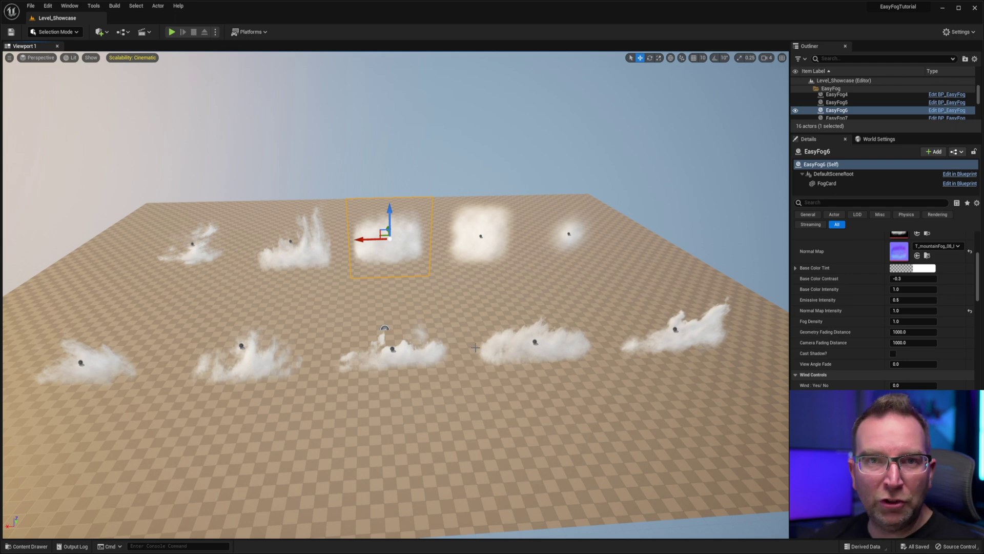
{"action": "right_click_drag", "start_coordinate": [418, 339], "coordinate": [443, 325]}
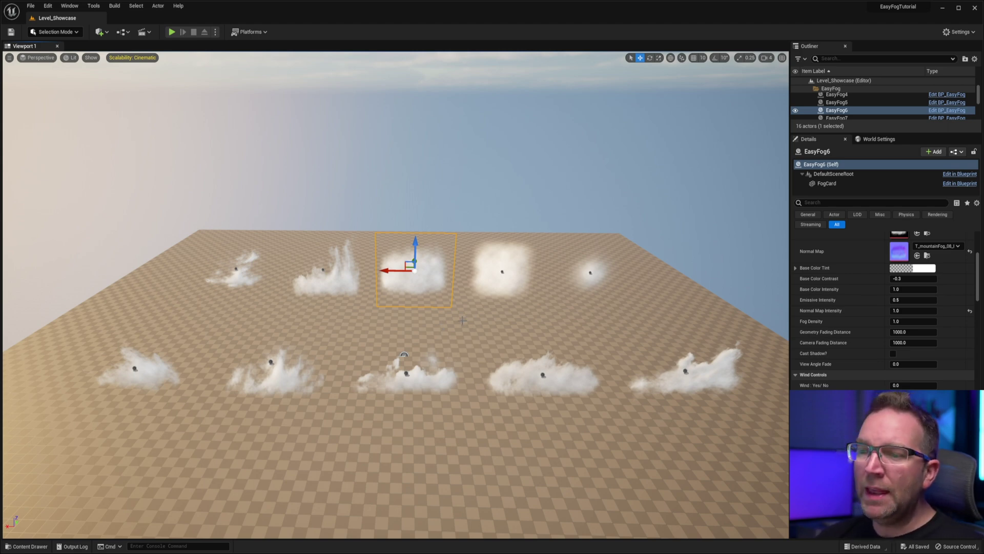
{"action": "right_click_drag", "start_coordinate": [443, 324], "coordinate": [447, 317]}
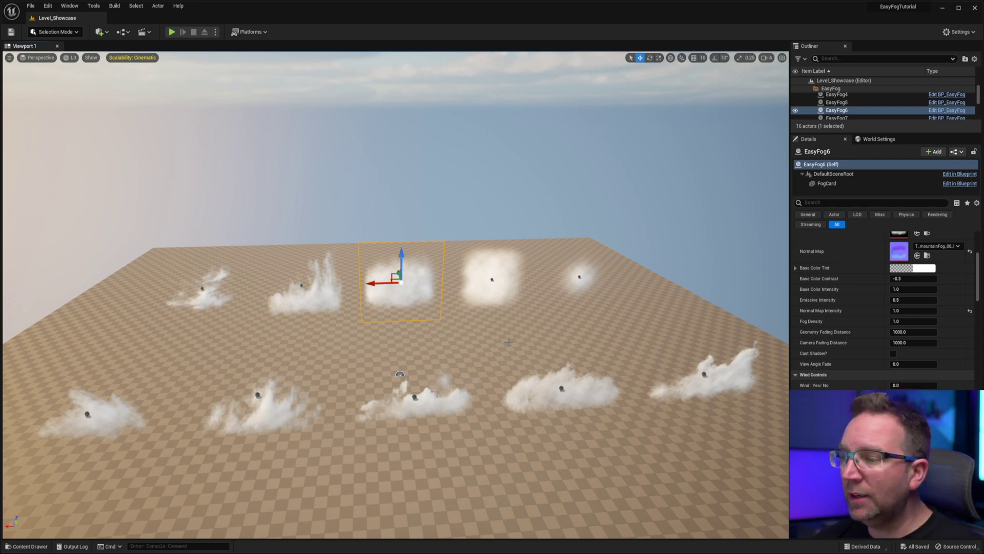
{"action": "middle_click_drag", "start_coordinate": [508, 306], "coordinate": [528, 323]}
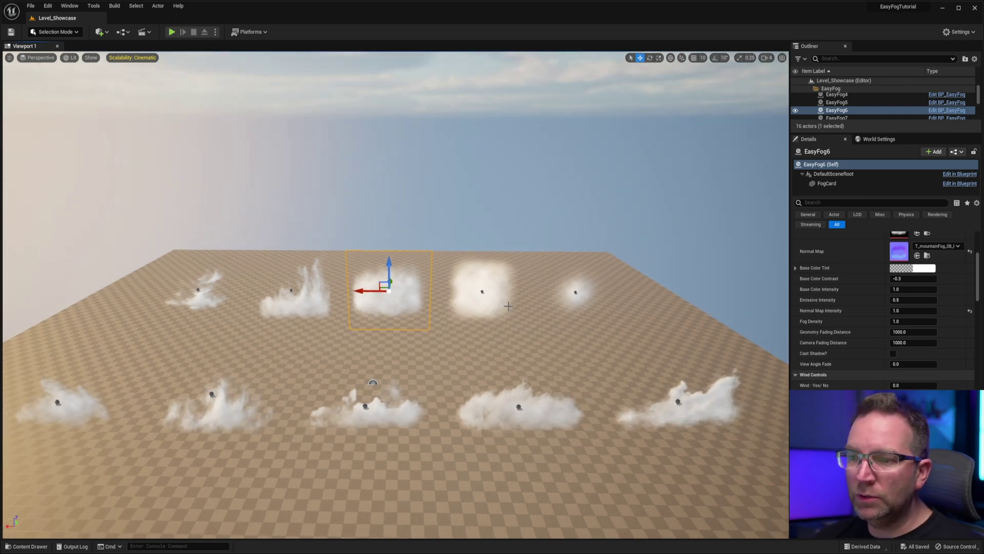
{"action": "right_click_drag", "start_coordinate": [508, 306], "coordinate": [554, 380]}
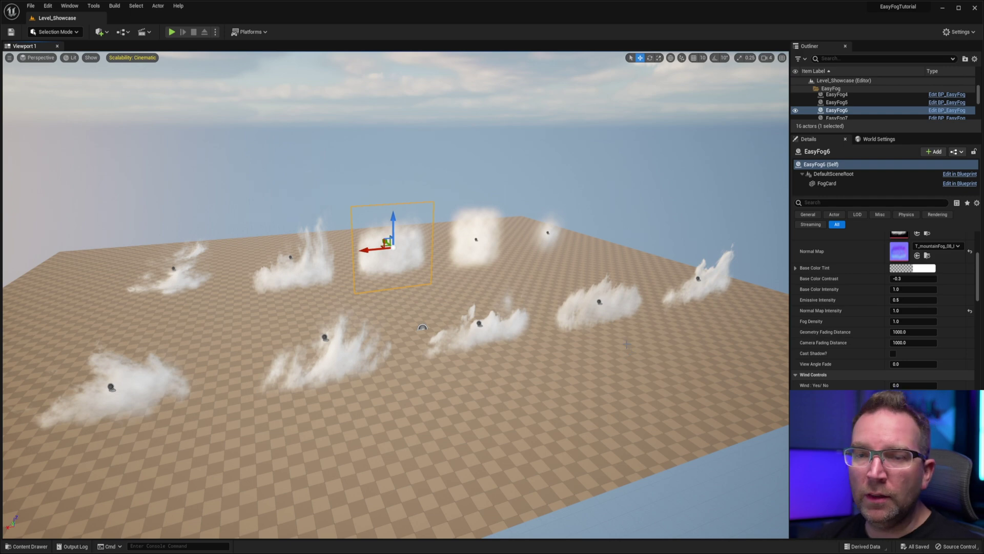
{"action": "right_click_drag", "start_coordinate": [548, 364], "coordinate": [548, 344]}
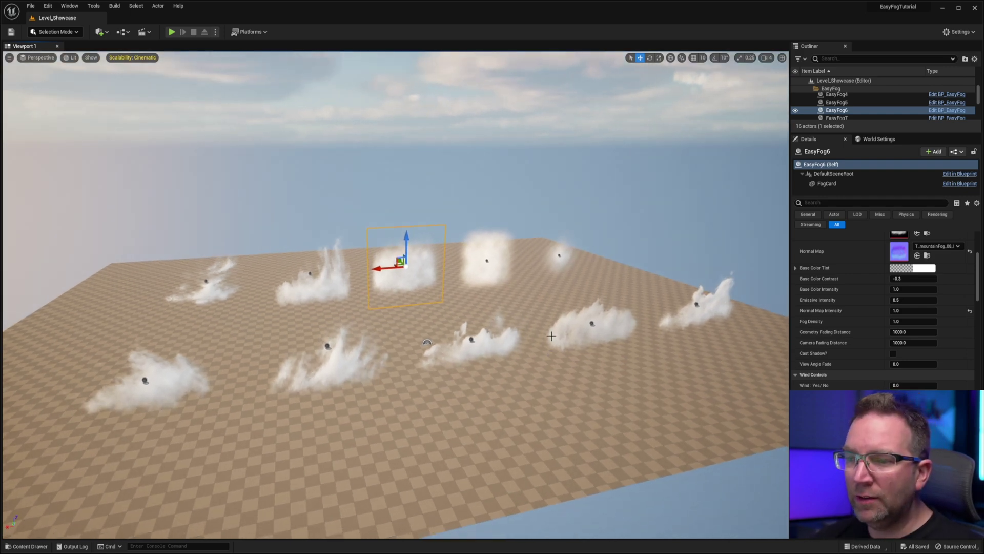
{"action": "mouse_move", "coordinate": [543, 342]}
{"action": "right_mouse_down"}
{"action": "mouse_move", "coordinate": [533, 345]}
{"action": "mouse_move", "coordinate": [544, 336]}
{"action": "right_mouse_up"}
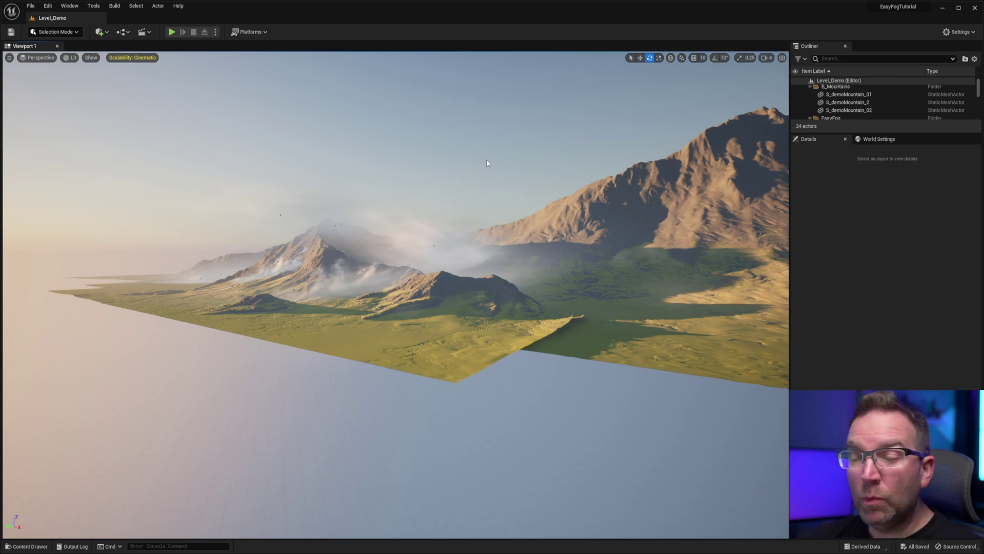
Step: Fly around the mountain demo and select the EasyFog5 fog card, framing it in view
{"action": "key", "text": "w"}
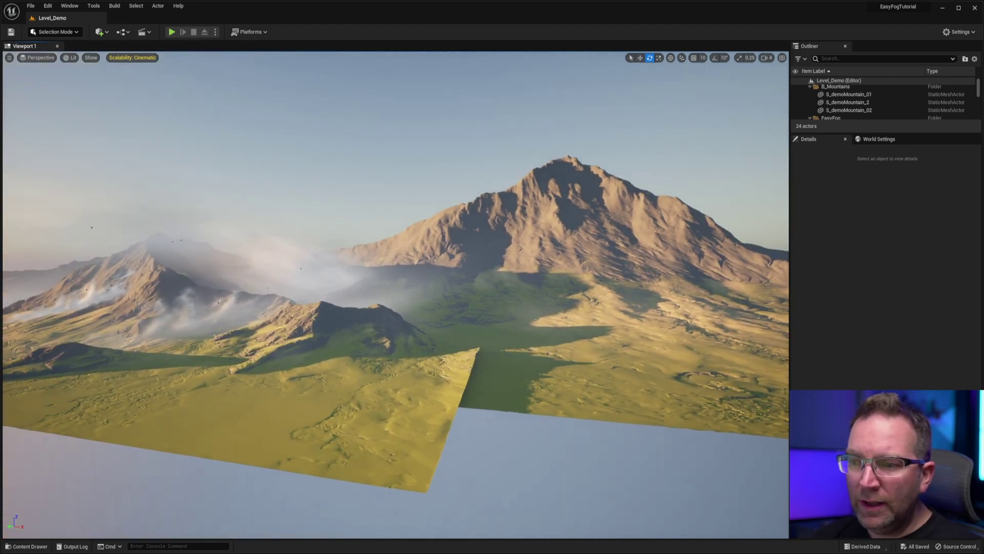
{"action": "key", "text": "a"}
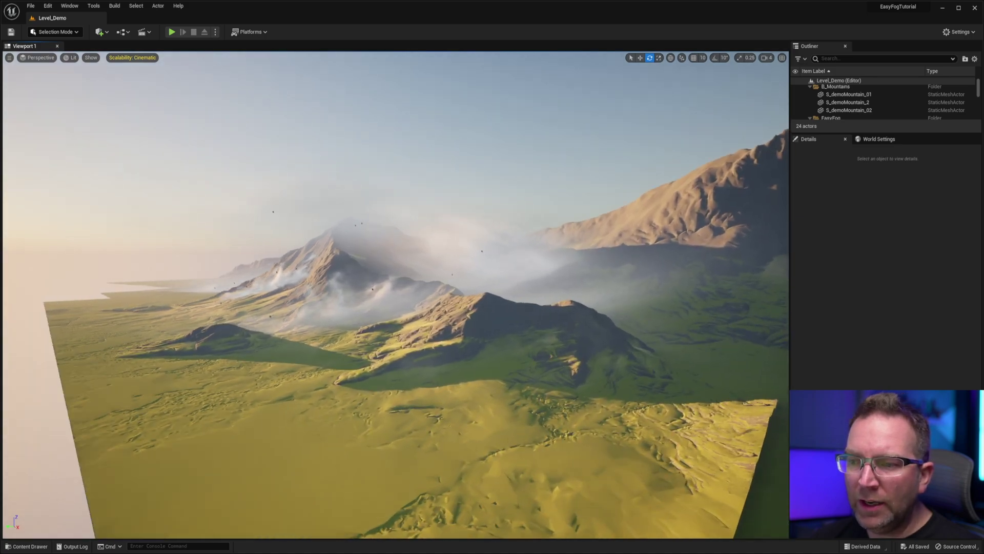
{"action": "left_click", "coordinate": [334, 271]}
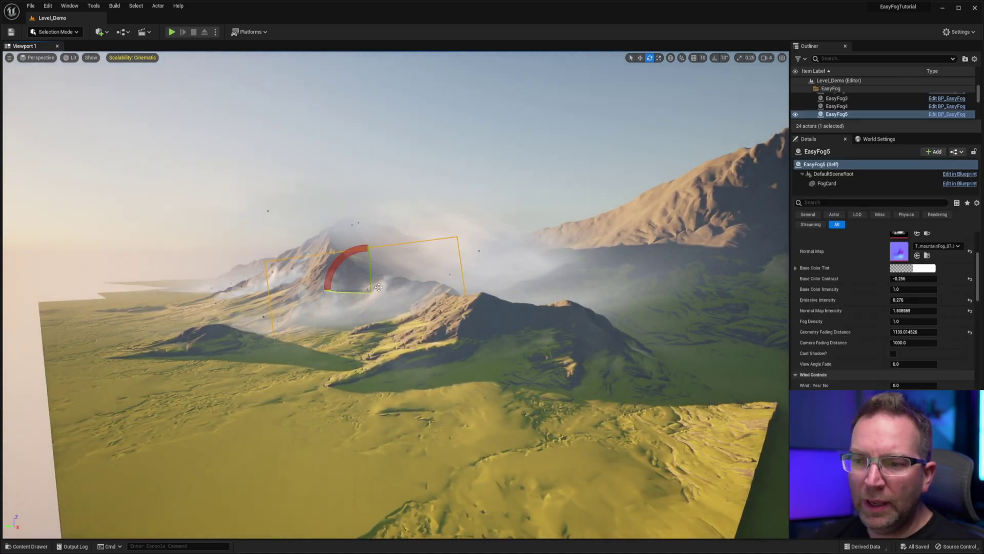
{"action": "key", "text": "w"}
{"action": "key", "text": "w"}
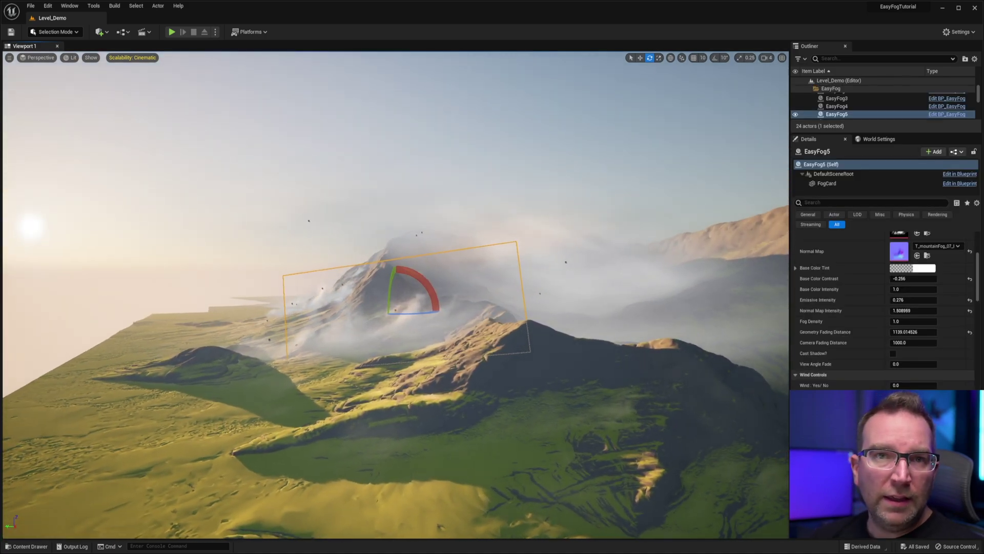
{"action": "key", "text": "w"}
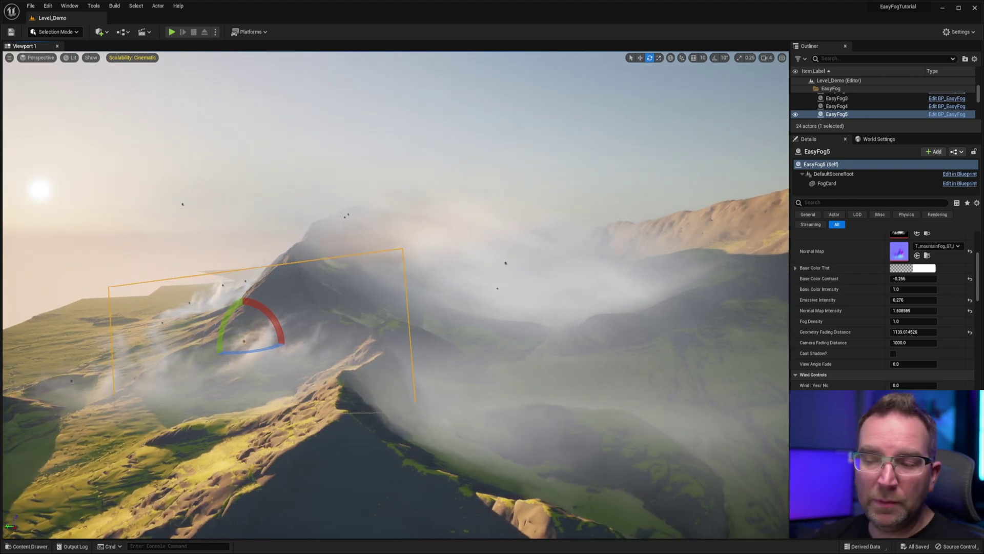
{"action": "right_click_drag", "start_coordinate": [504, 276], "coordinate": [522, 345]}
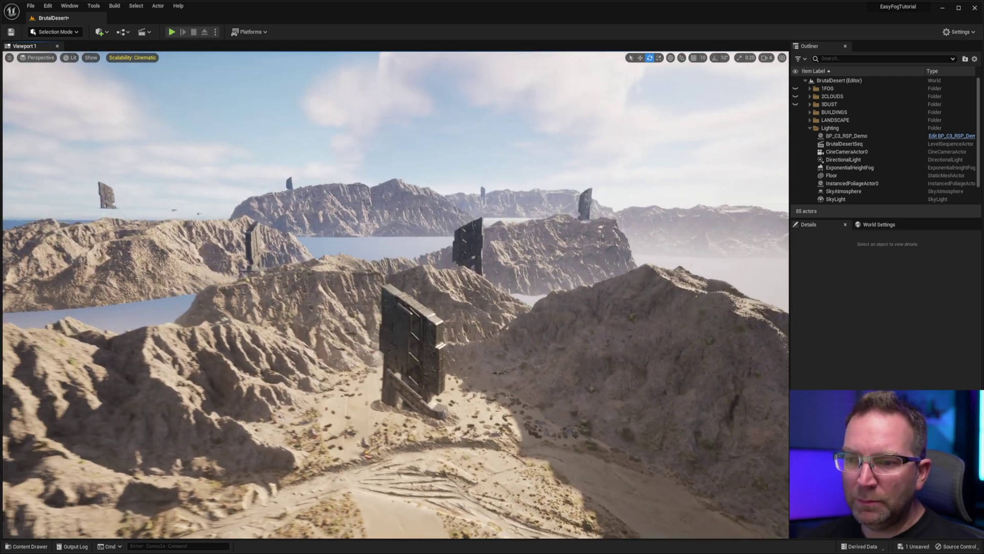
Step: Fly the camera back and up over the desert ruin, plateaus and distant water
{"action": "right_click_drag", "start_coordinate": [161, 186], "coordinate": [161, 186]}
{"action": "right_click_drag", "start_coordinate": [346, 244], "coordinate": [388, 246]}
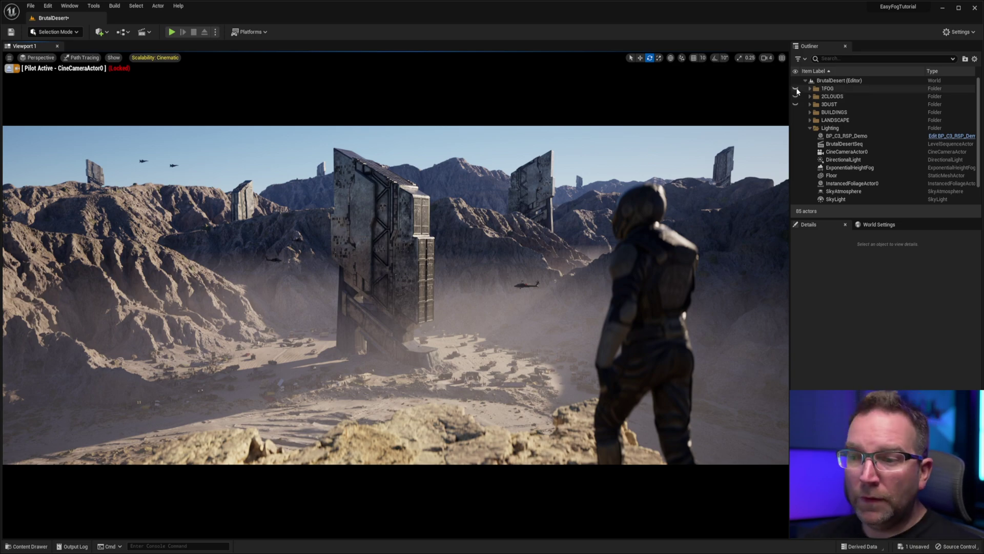
Step: Make the 1FOG folder's fog cards visible in the Outliner
{"action": "left_click", "coordinate": [796, 90]}
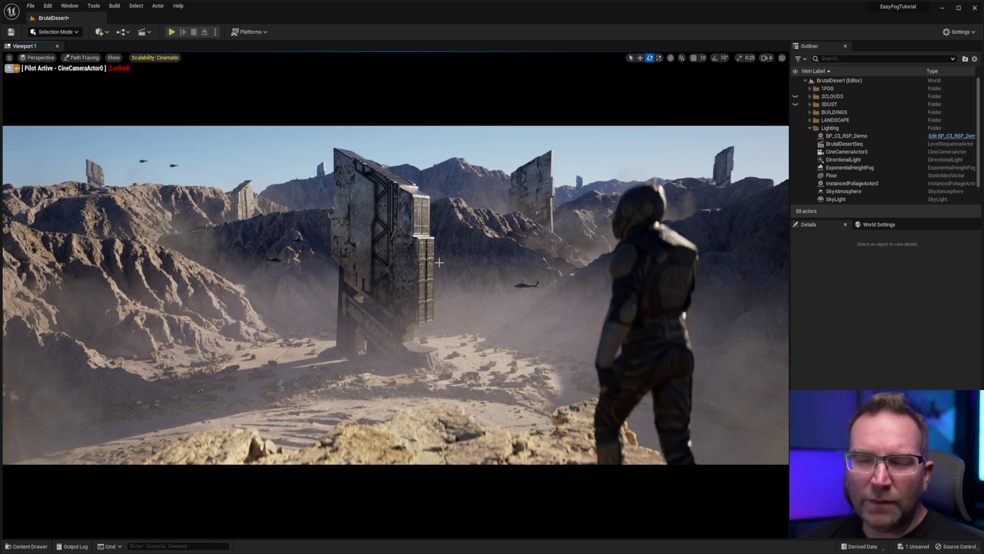
Step: Toggle the 2CLOUDS folder's visibility until its clouds show over the desert
{"action": "left_click", "coordinate": [795, 96]}
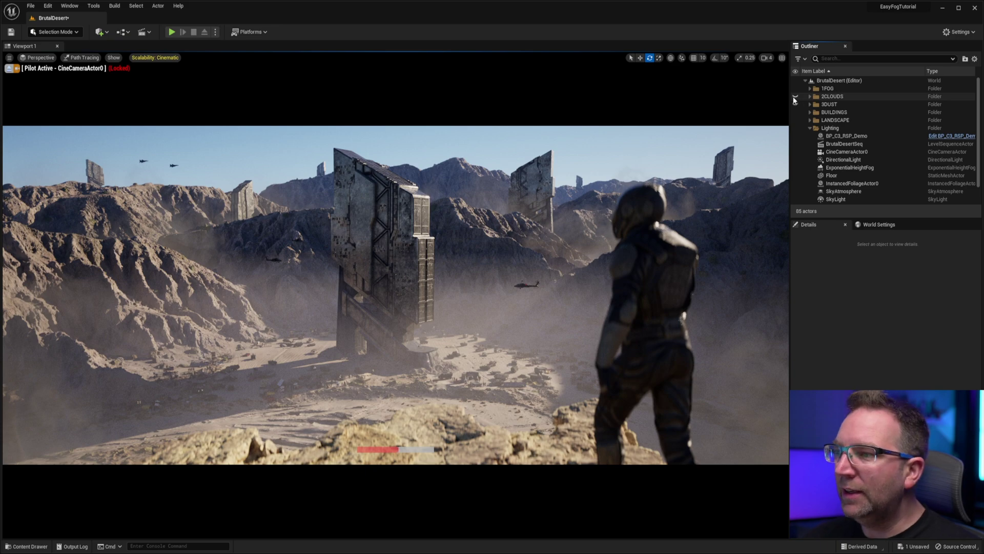
{"action": "left_click", "coordinate": [796, 97]}
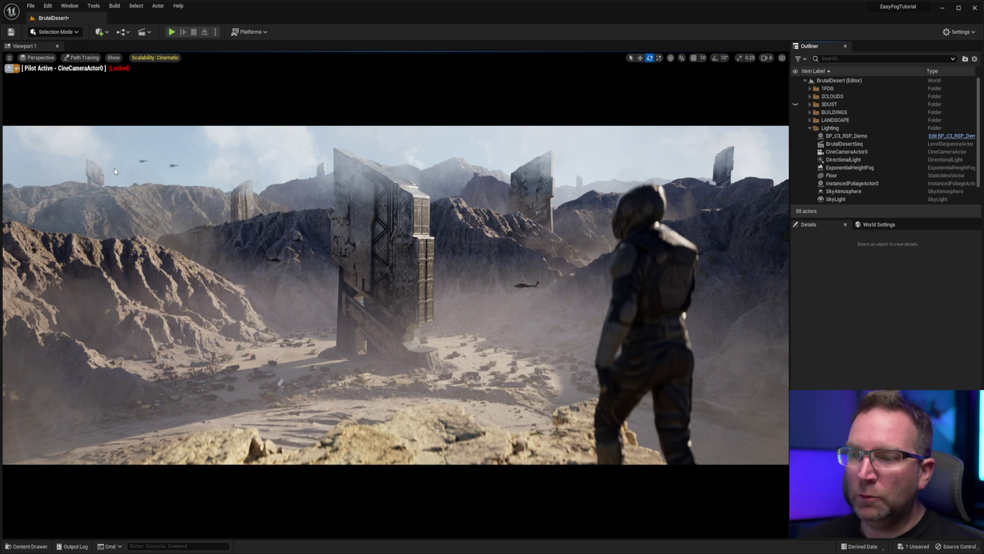
Step: Turn the 3DUST folder on, off and on again to compare the dust haze
{"action": "left_click", "coordinate": [796, 105]}
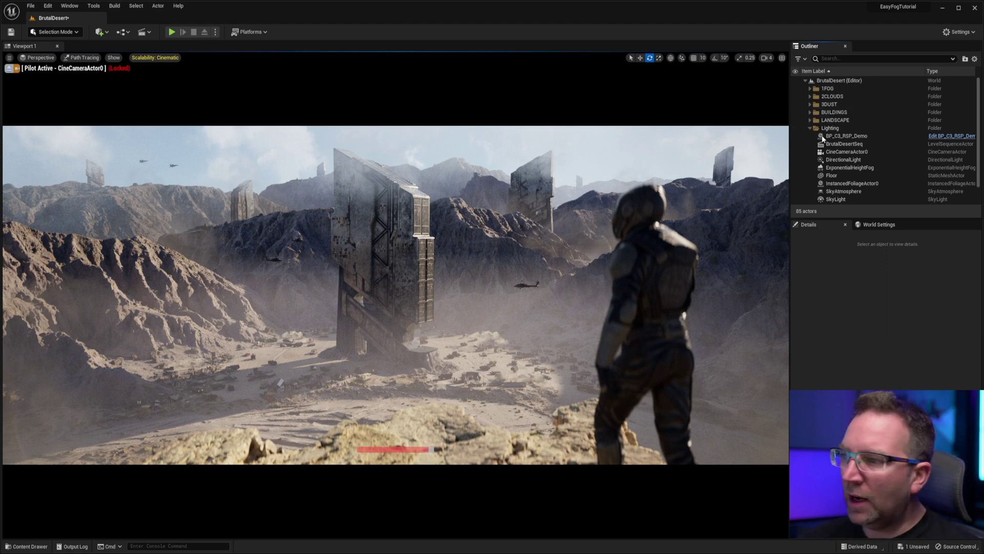
{"action": "left_click", "coordinate": [795, 105]}
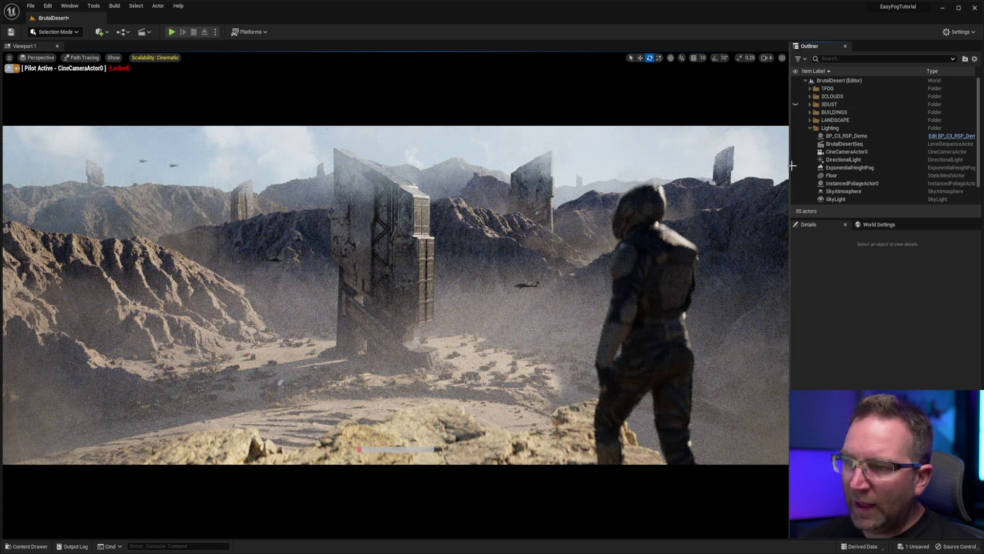
{"action": "left_click", "coordinate": [795, 104]}
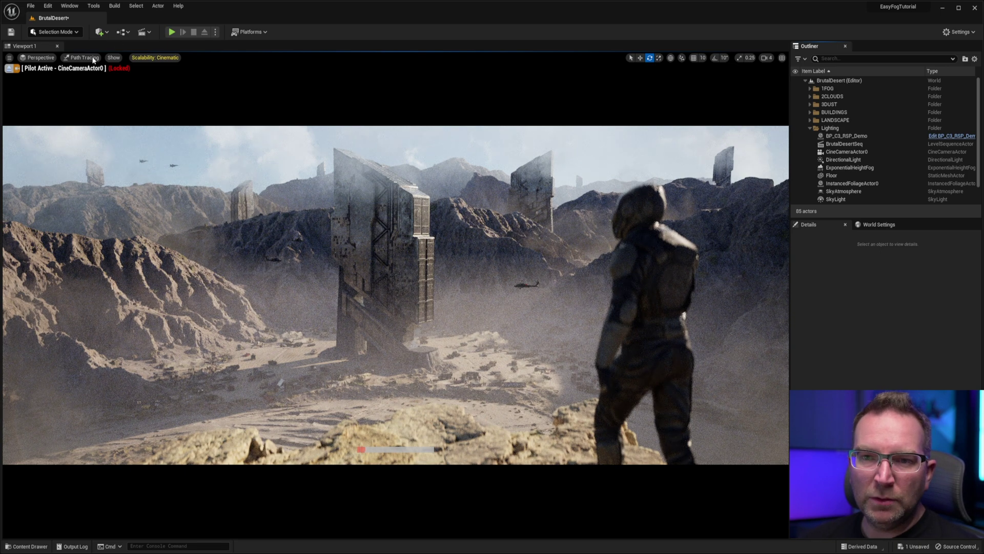
Step: Switch the viewport from Path Tracing back to Lit shading with Alt+4
{"action": "key", "text": "alt+4"}
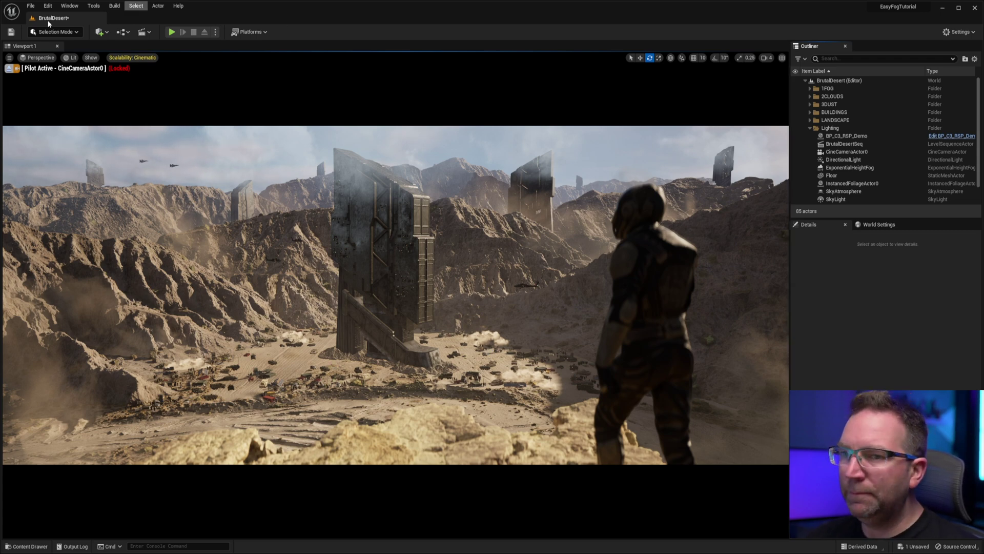
Step: Eject from the cinematic camera, fly over the level, and select terrain and fog cards in the viewport
{"action": "left_click", "coordinate": [8, 68]}
{"action": "right_click_drag", "start_coordinate": [331, 246], "coordinate": [330, 246]}
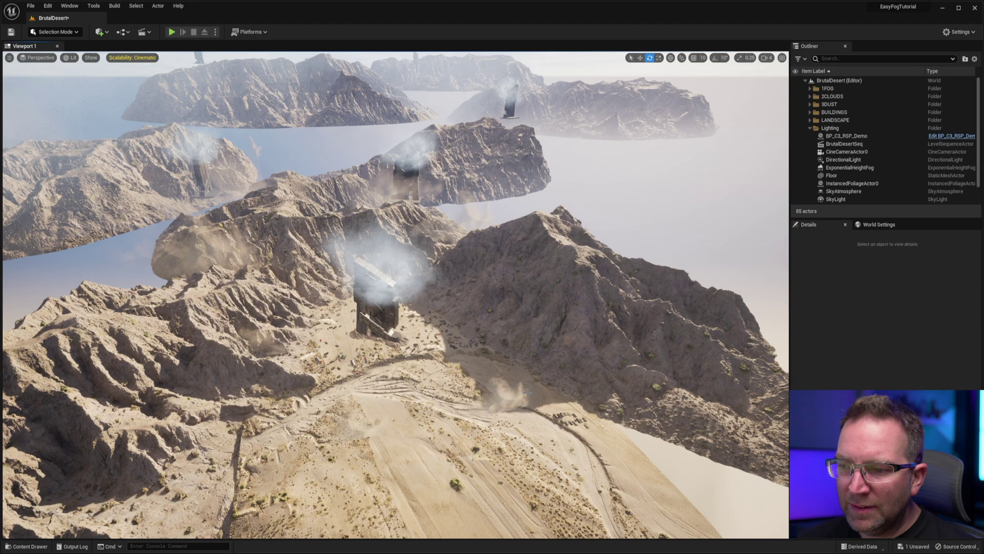
{"action": "left_click", "coordinate": [511, 393]}
{"action": "right_click_drag", "start_coordinate": [511, 394], "coordinate": [511, 393]}
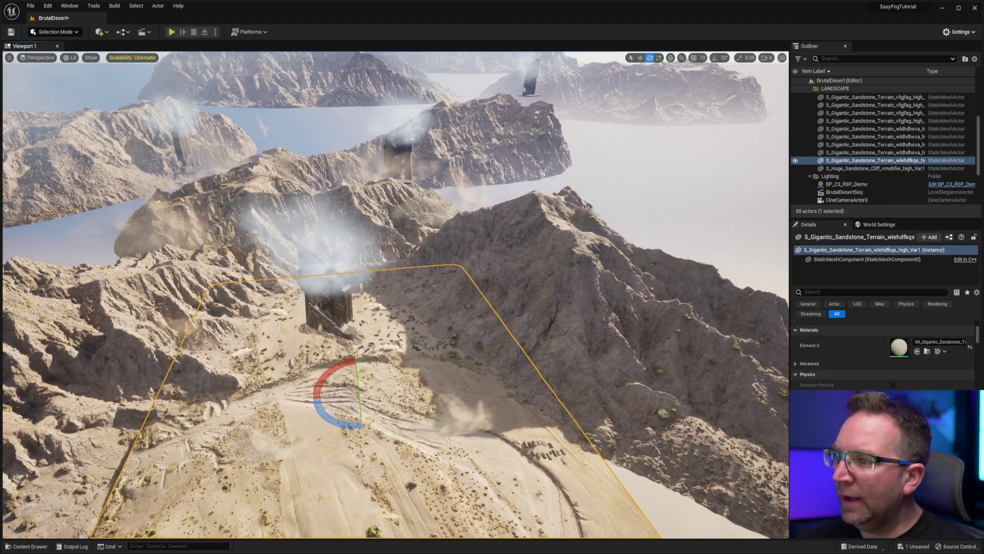
{"action": "right_click_drag", "start_coordinate": [556, 288], "coordinate": [555, 287]}
{"action": "left_click", "coordinate": [461, 364]}
{"action": "left_click", "coordinate": [252, 357]}
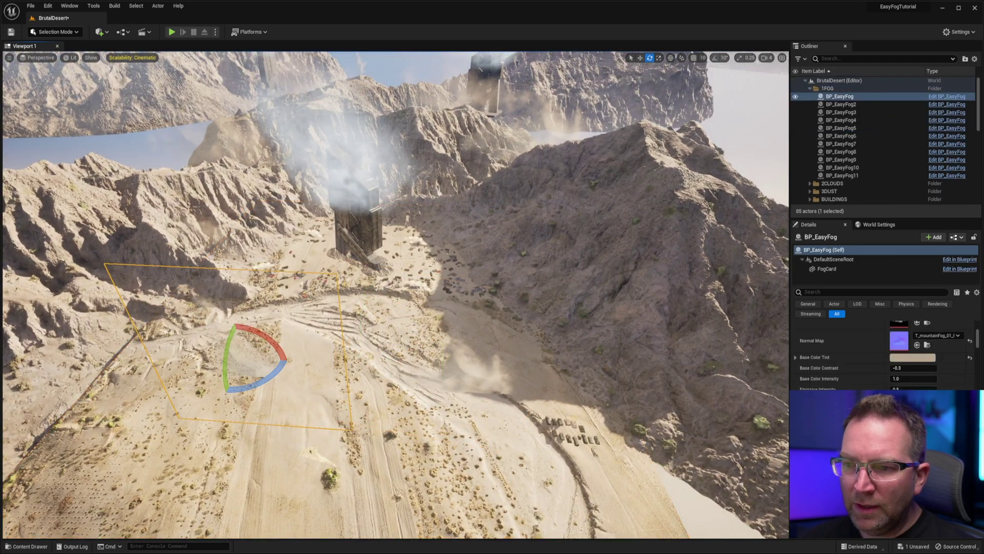
{"action": "right_click_drag", "start_coordinate": [252, 358], "coordinate": [252, 357]}
Step: Step through the BP_EasyFog cards in the Outliner to BP_EasyFog10, then collapse the 1FOG folder
{"action": "left_click", "coordinate": [838, 96]}
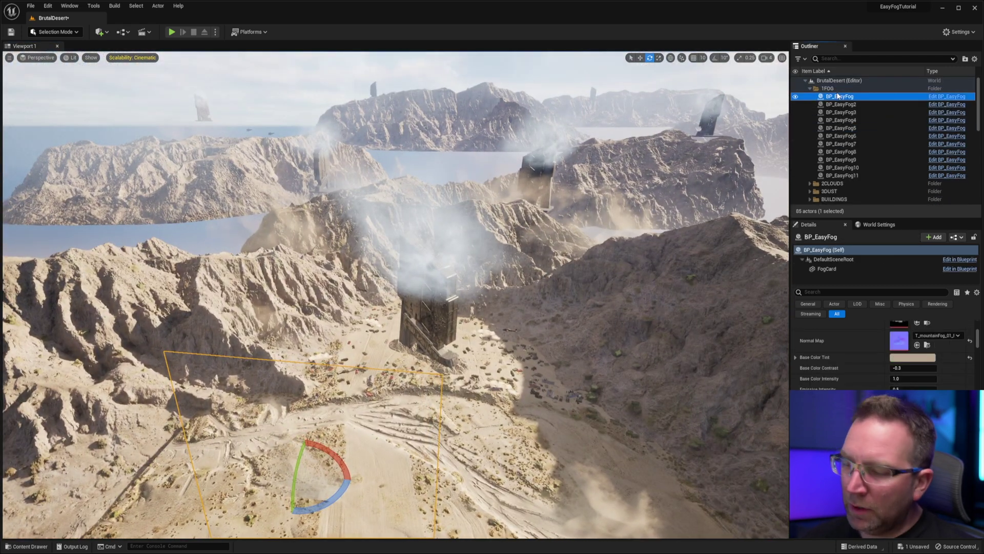
{"action": "key", "text": "Down"}
{"action": "key", "text": "Down"}
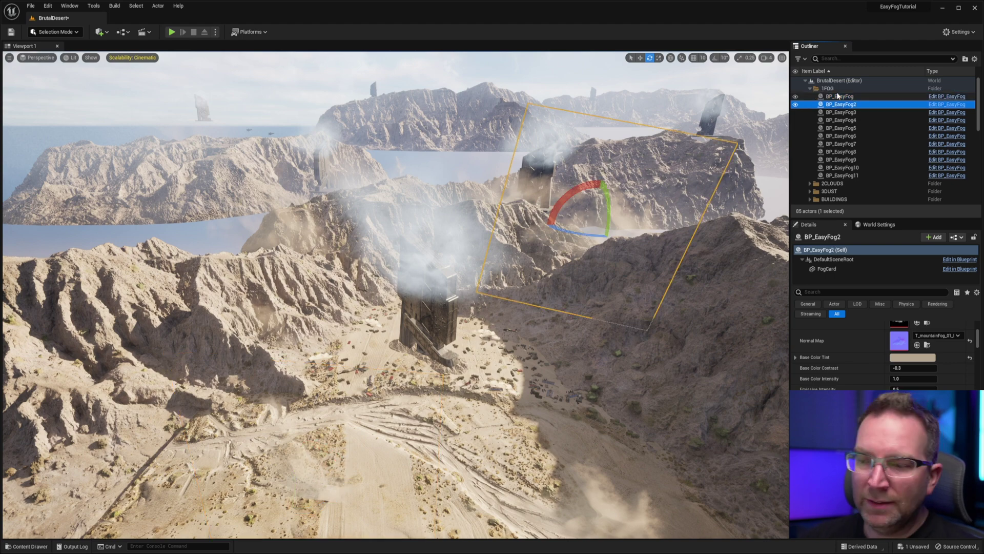
{"action": "key", "text": "Down"}
{"action": "key", "text": "Down"}
{"action": "key", "text": "Down"}
{"action": "key", "text": "Down"}
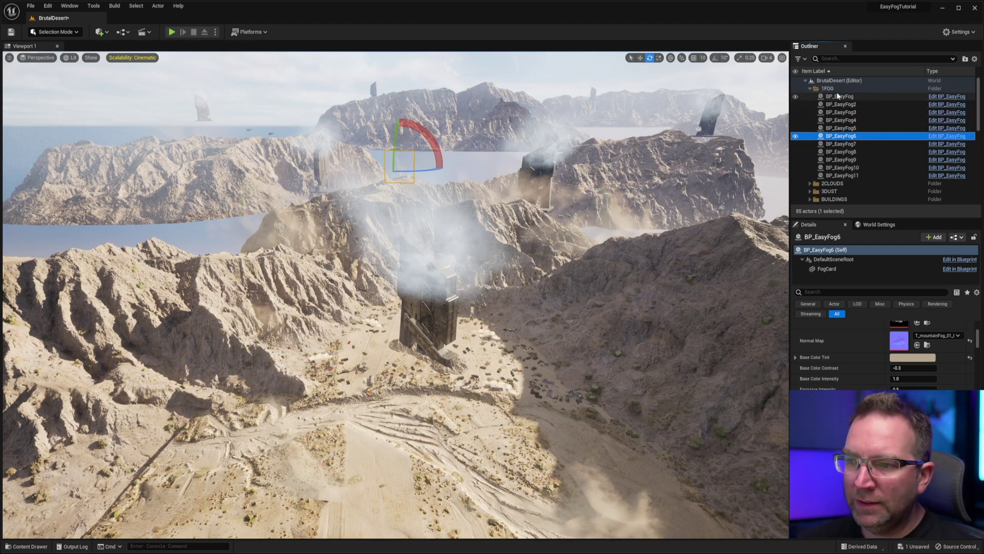
{"action": "key", "text": "Down"}
{"action": "key", "text": "Down"}
{"action": "key", "text": "Down"}
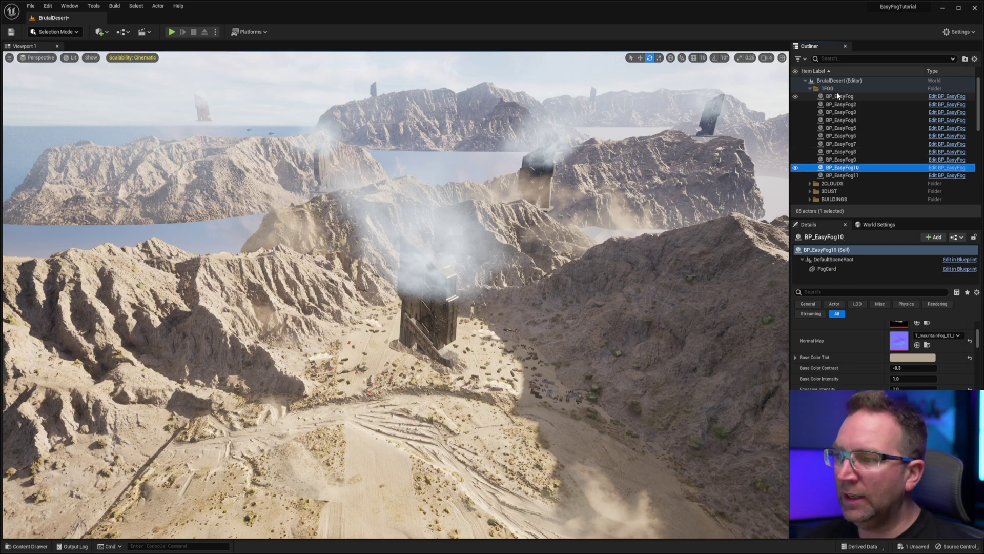
{"action": "left_click", "coordinate": [809, 89]}
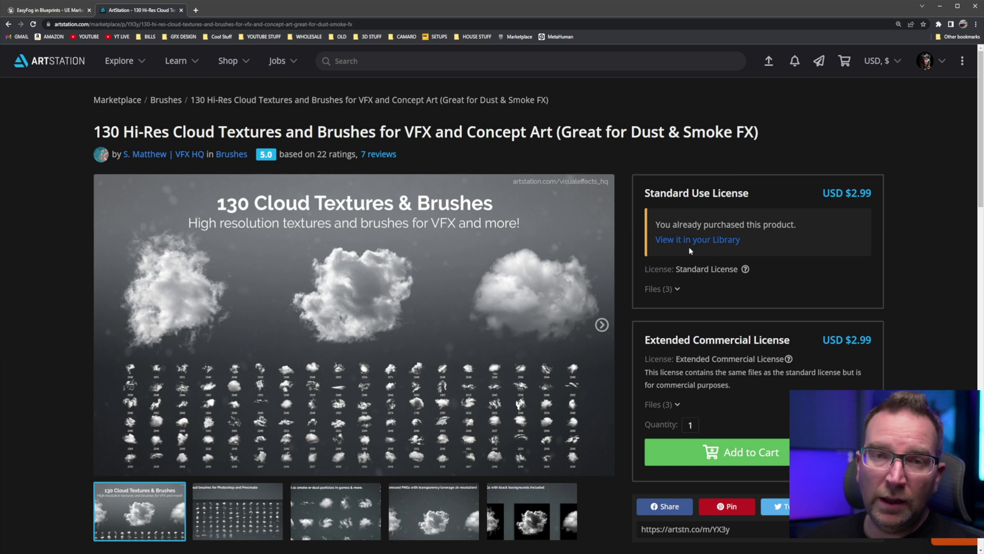
Step: Scroll down the 130 Hi-Res Cloud Textures product page and back up
{"action": "scroll", "coordinate": [755, 195], "scroll_direction": "down", "scroll_amount": 3}
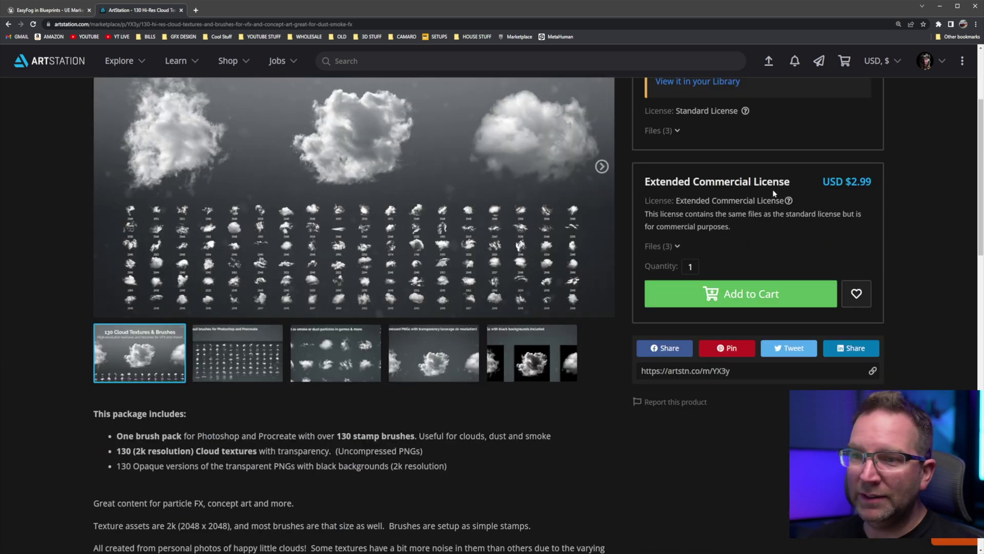
{"action": "scroll", "coordinate": [774, 192], "scroll_direction": "up", "scroll_amount": 2}
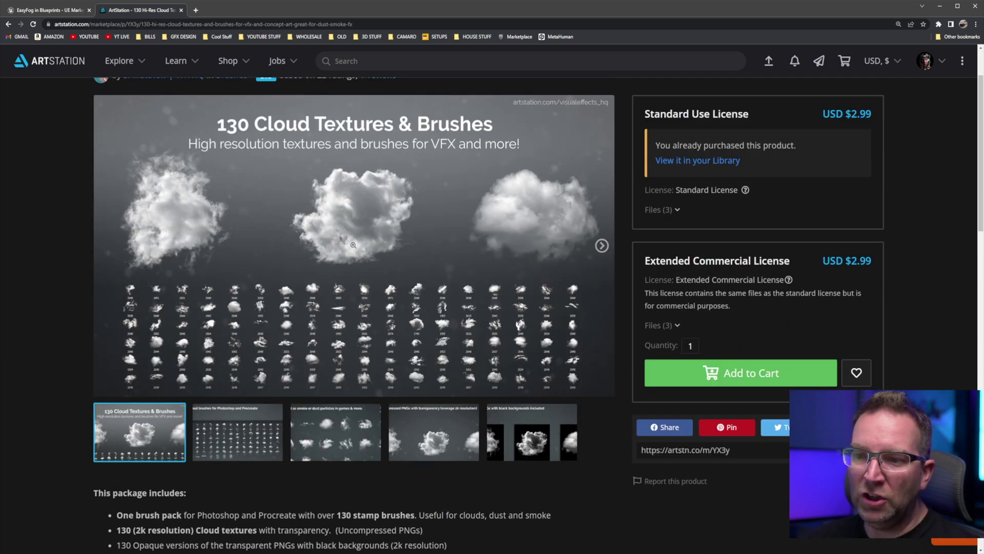
Step: View the gallery previews: brushes, smoke/dust particles, transparent PNGs, then opaque black-background PNGs
{"action": "left_click", "coordinate": [233, 442]}
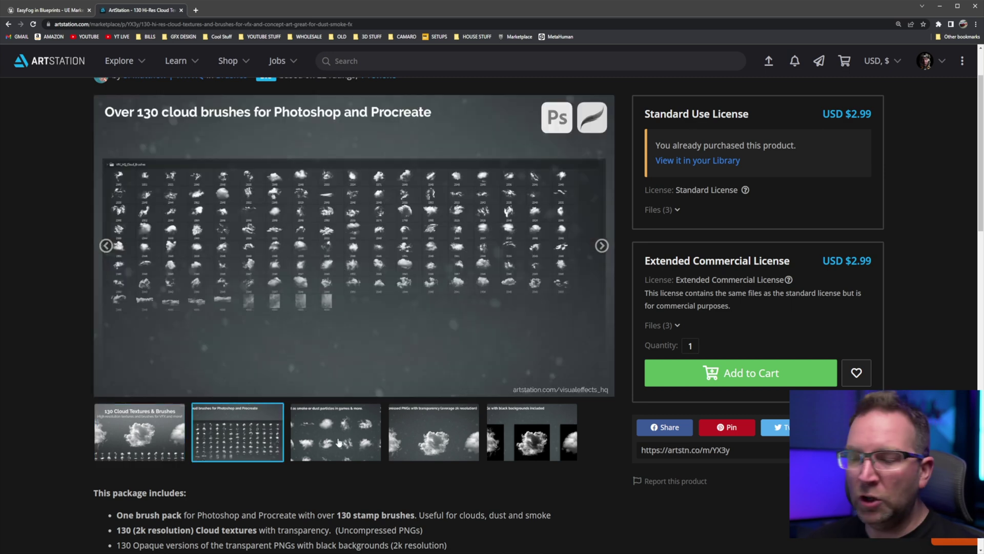
{"action": "left_click", "coordinate": [338, 442]}
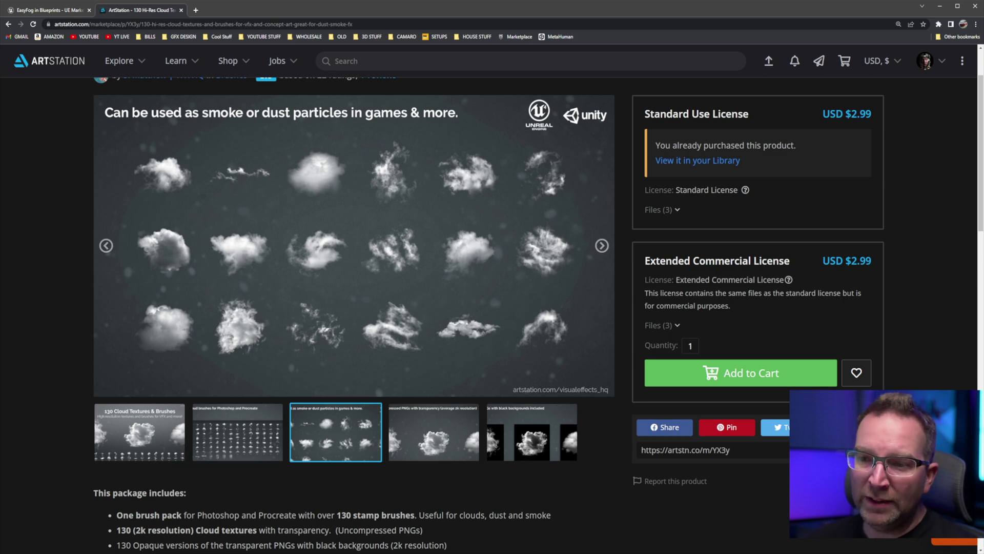
{"action": "left_click", "coordinate": [445, 426]}
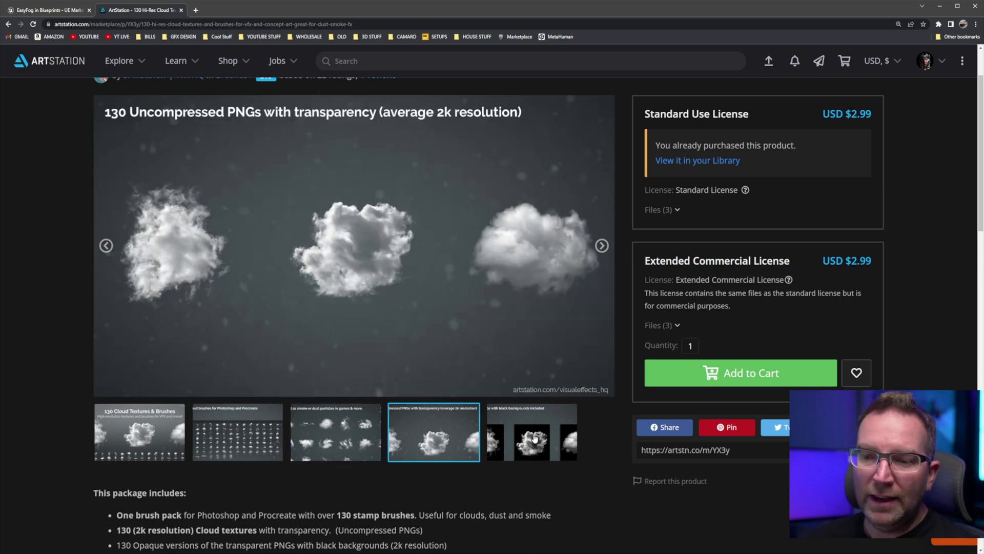
{"action": "left_click", "coordinate": [534, 437]}
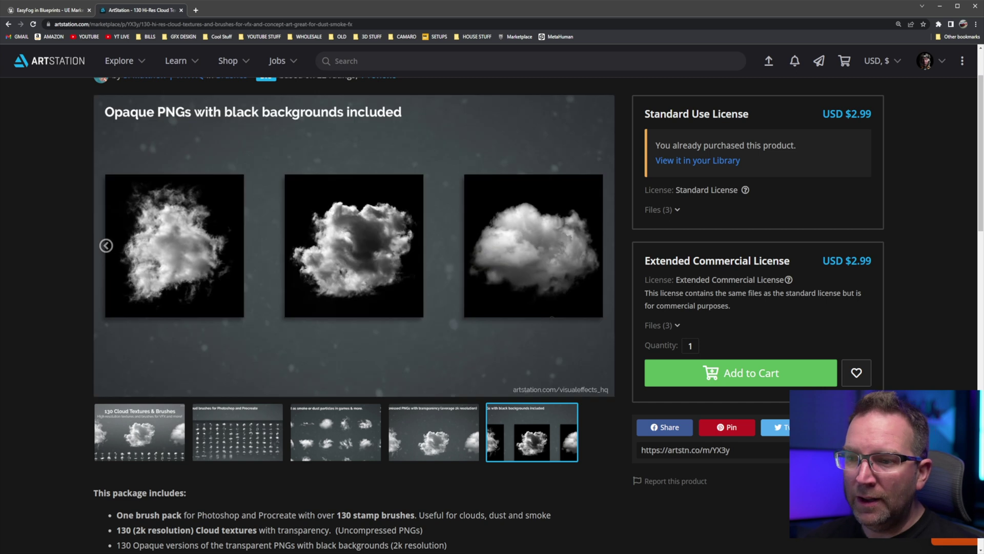